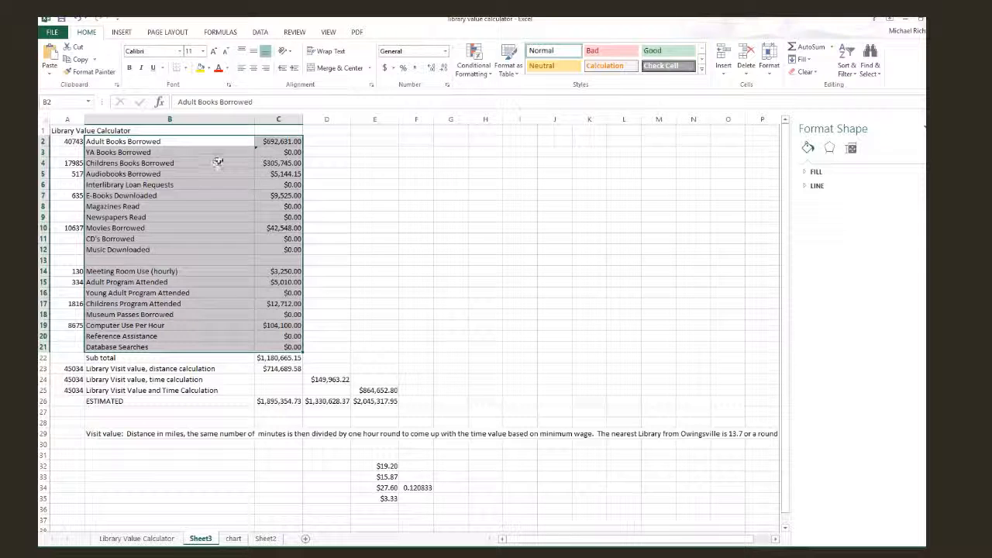
Step: Examine the subtotal, the distance, time and combined visit-value formulas, and the visit counts in rows 22 to 25
{"action": "left_click", "coordinate": [287, 358]}
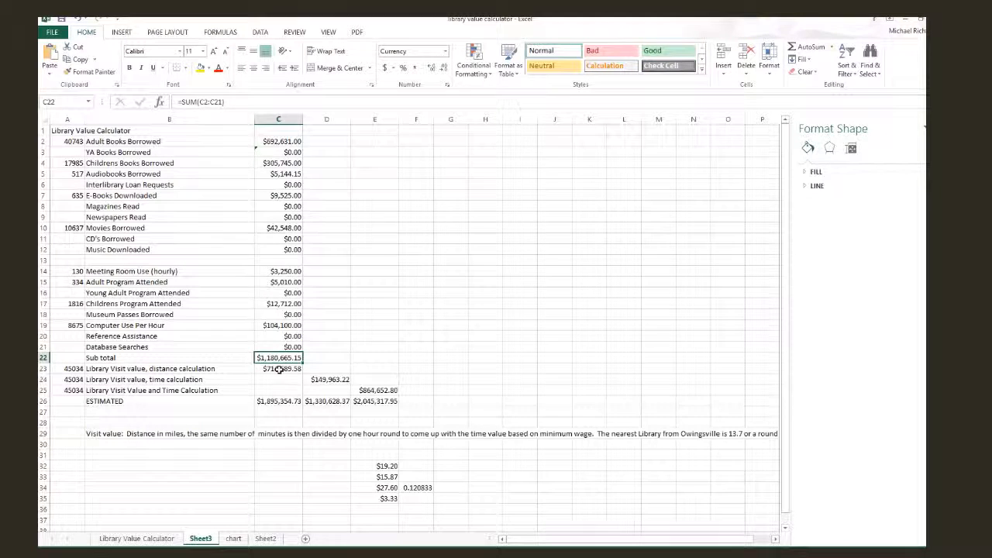
{"action": "left_click", "coordinate": [279, 369]}
{"action": "left_click", "coordinate": [330, 380]}
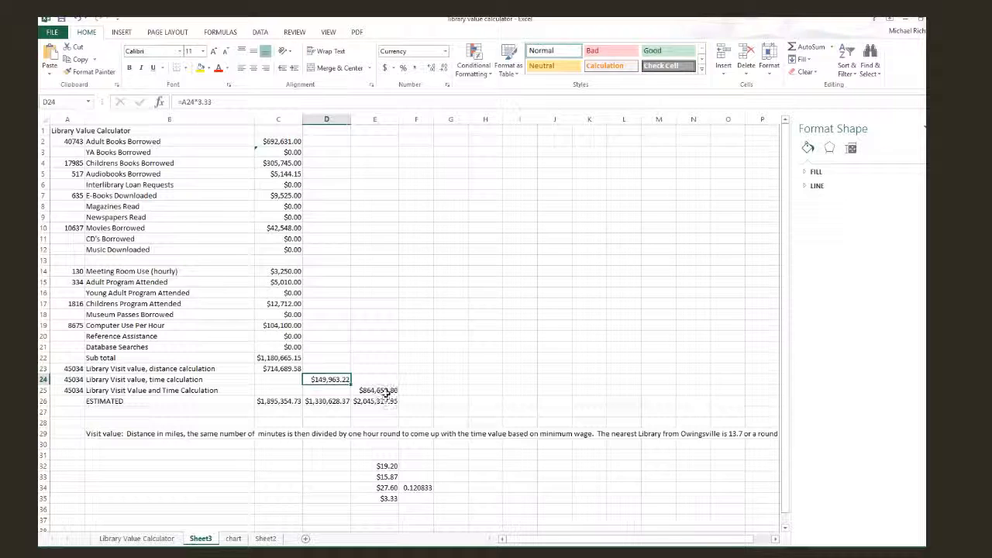
{"action": "left_click", "coordinate": [385, 391]}
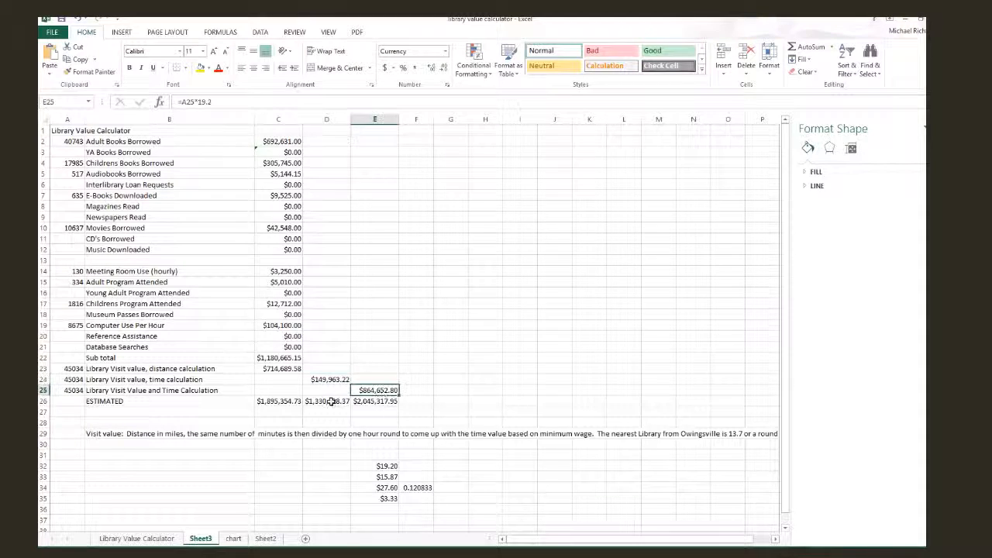
{"action": "left_click", "coordinate": [69, 379]}
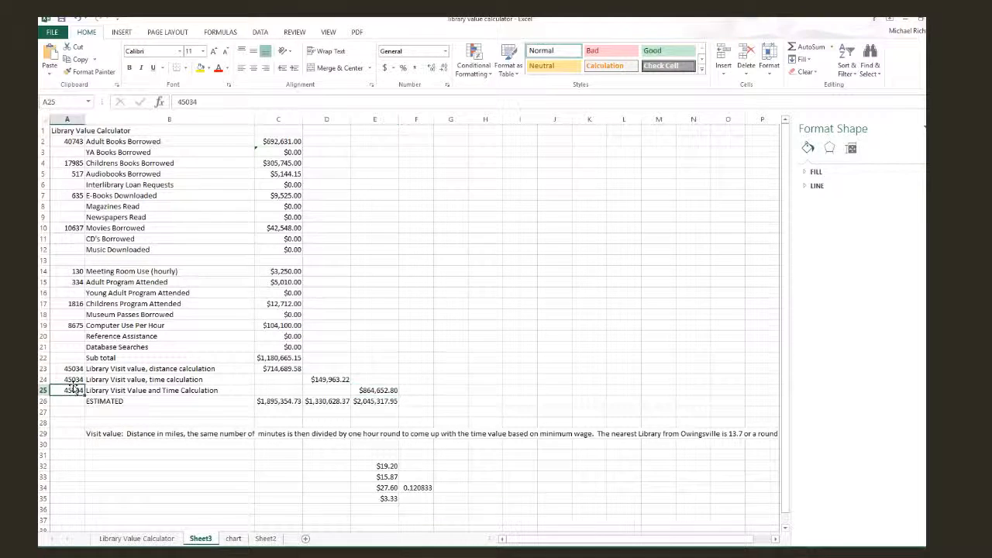
{"action": "left_click", "coordinate": [71, 368]}
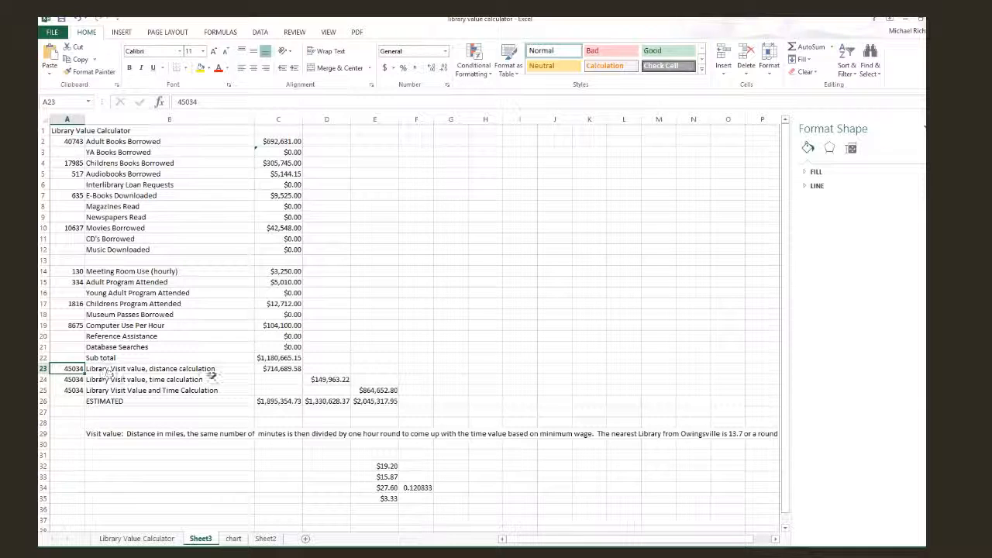
Step: Insert a 3-D pie chart from the borrowing and service categories and their values in B2:C21
{"action": "left_click_drag", "start_coordinate": [98, 142], "coordinate": [290, 345]}
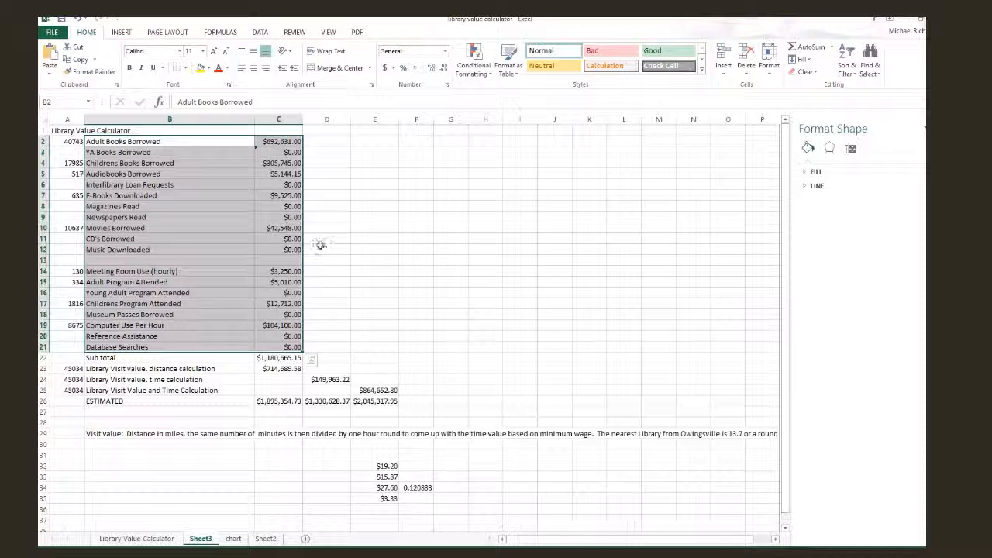
{"action": "left_click", "coordinate": [122, 33]}
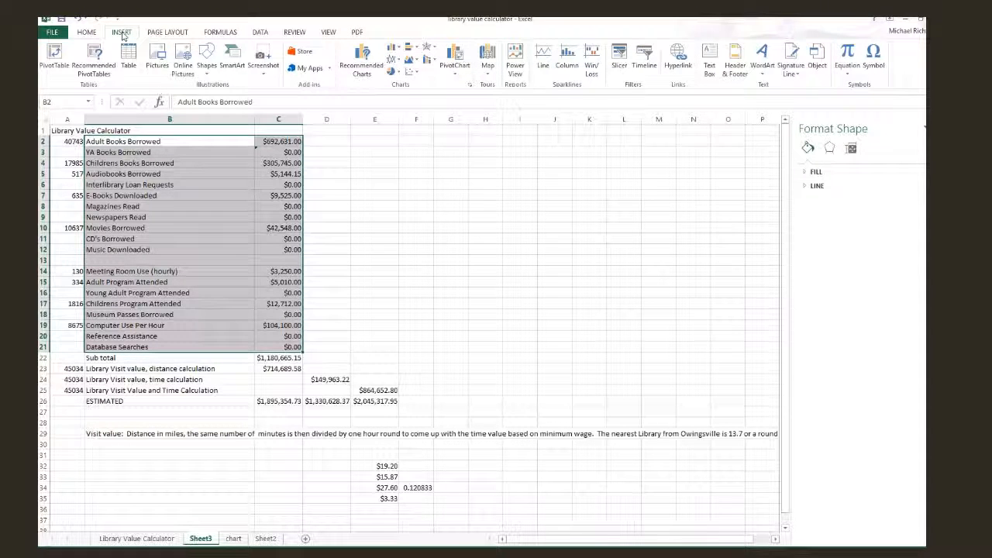
{"action": "left_click", "coordinate": [396, 73]}
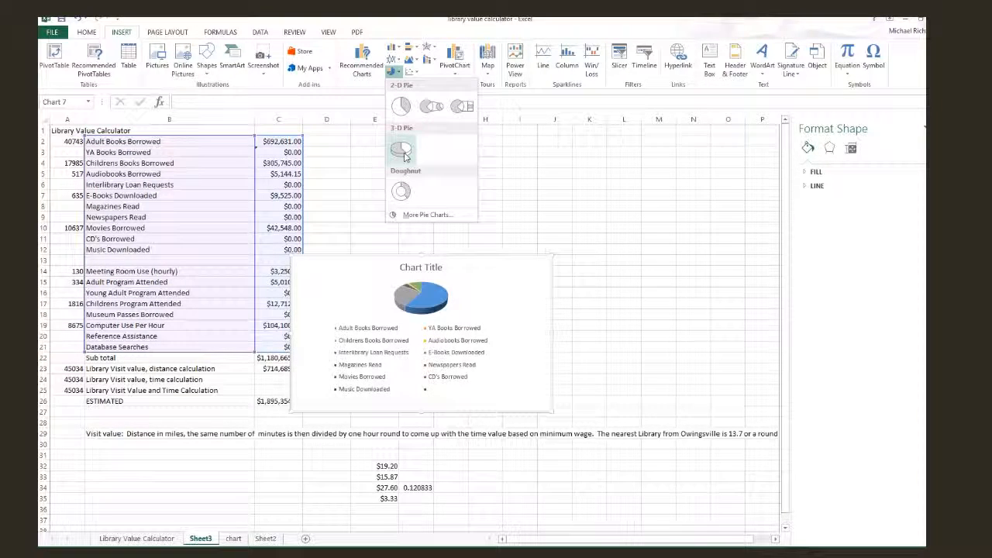
{"action": "left_click", "coordinate": [403, 155]}
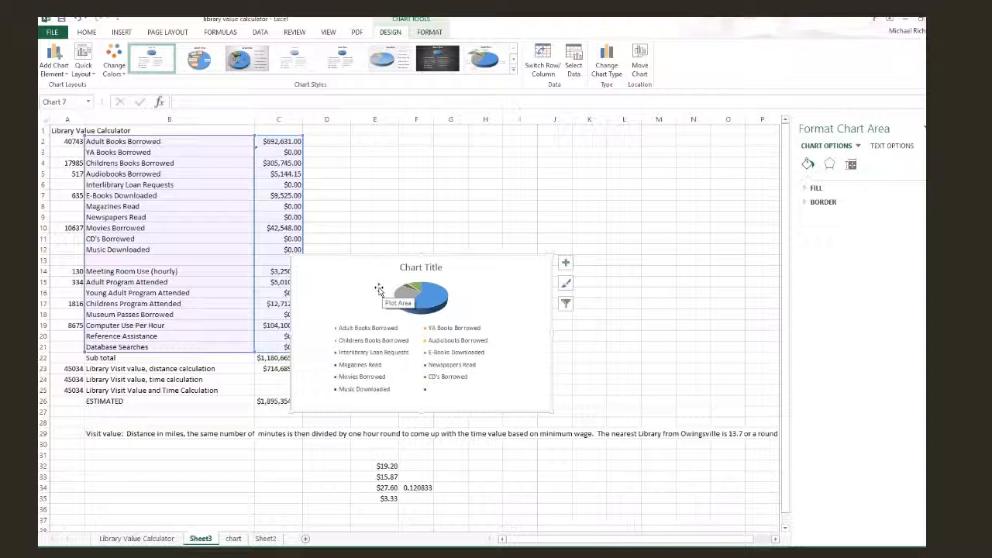
Step: Move the pie chart from Sheet3 to cell A1 of the chart sheet, using the destination theme
{"action": "right_click", "coordinate": [323, 273]}
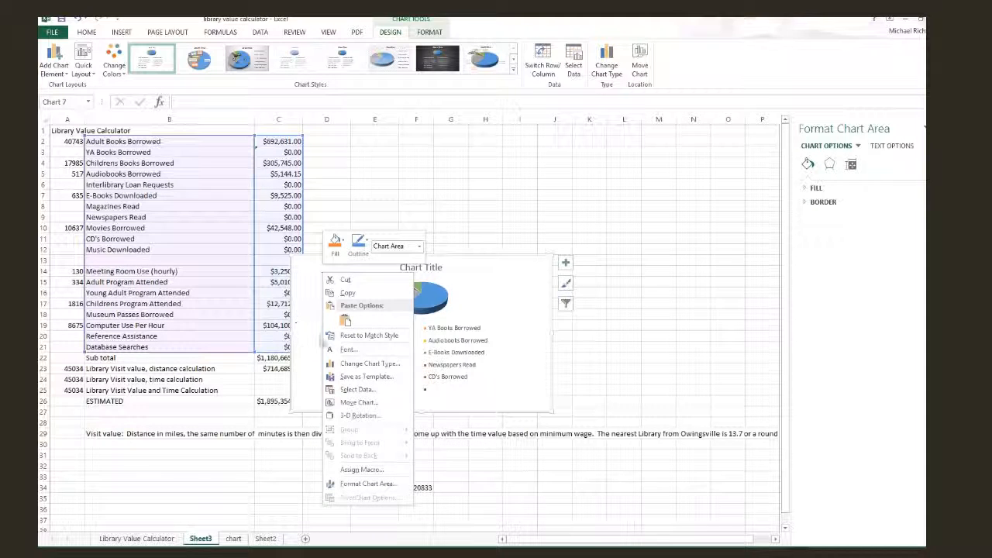
{"action": "left_click", "coordinate": [346, 282]}
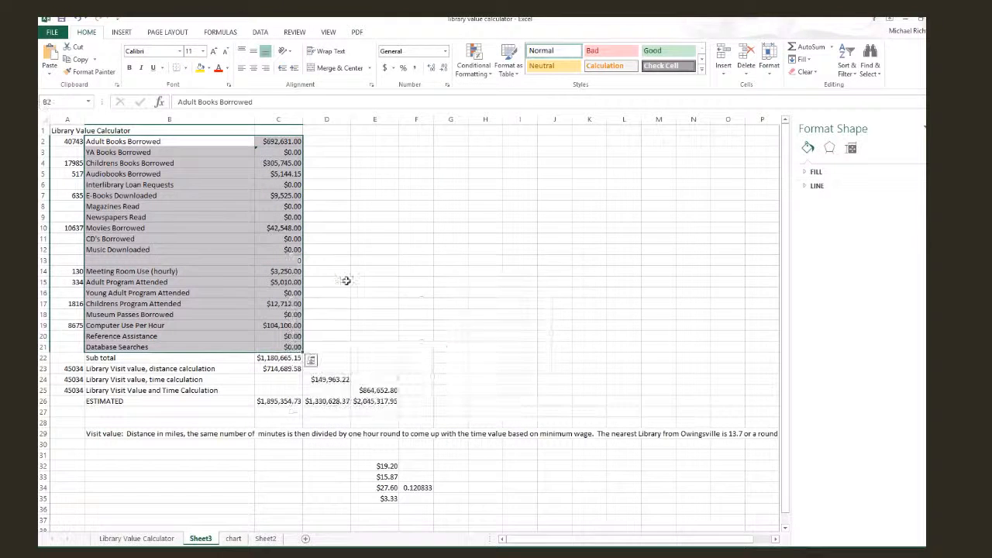
{"action": "left_click", "coordinate": [233, 539]}
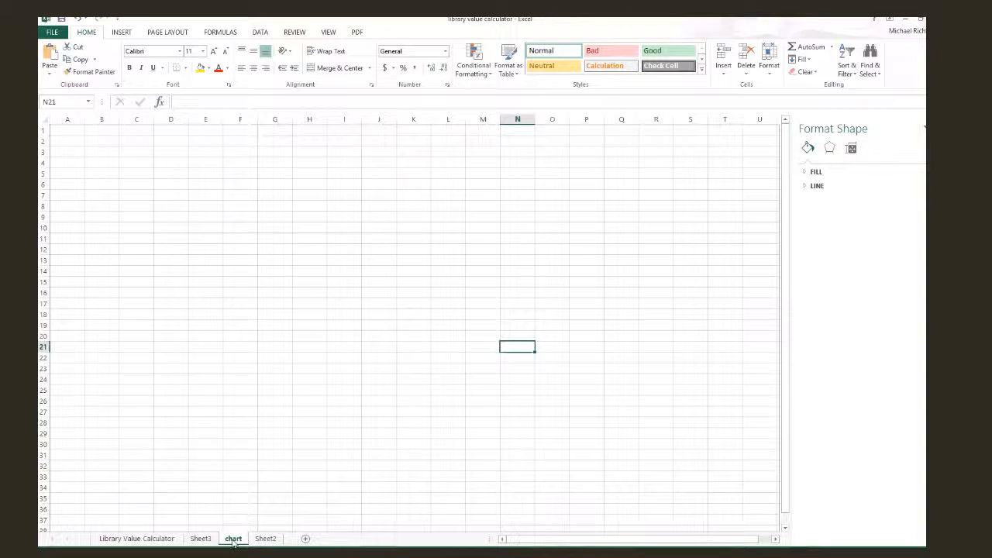
{"action": "right_click", "coordinate": [65, 132]}
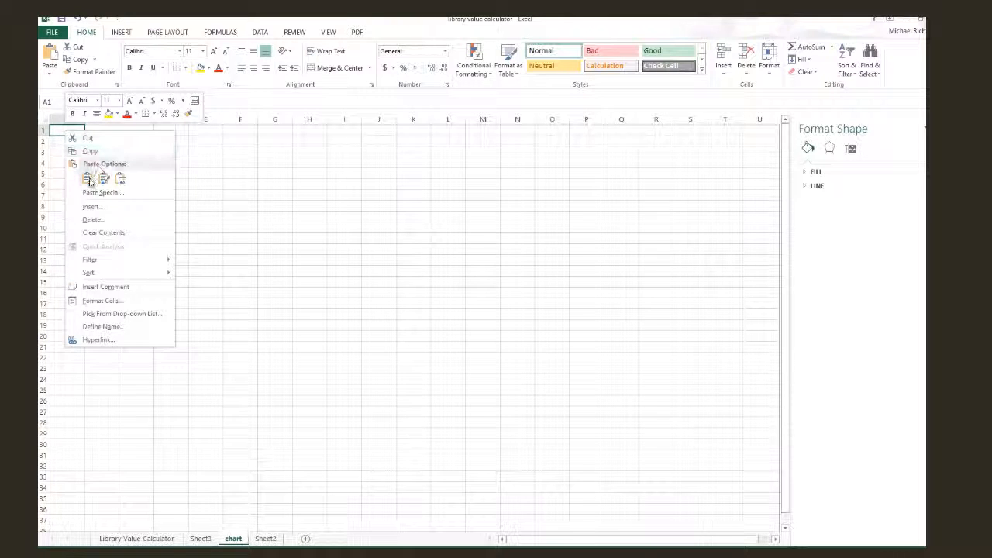
{"action": "left_click", "coordinate": [89, 179]}
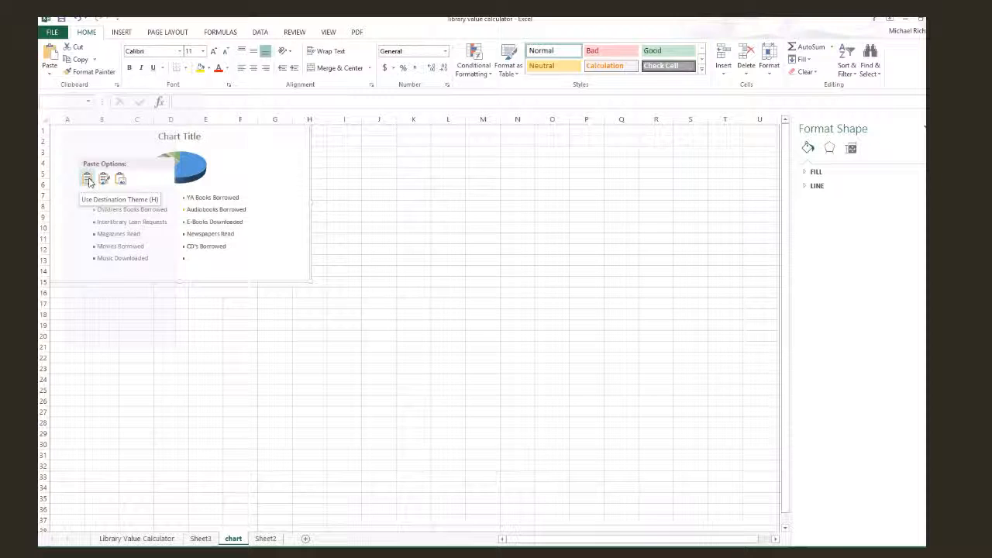
{"action": "left_click", "coordinate": [89, 179]}
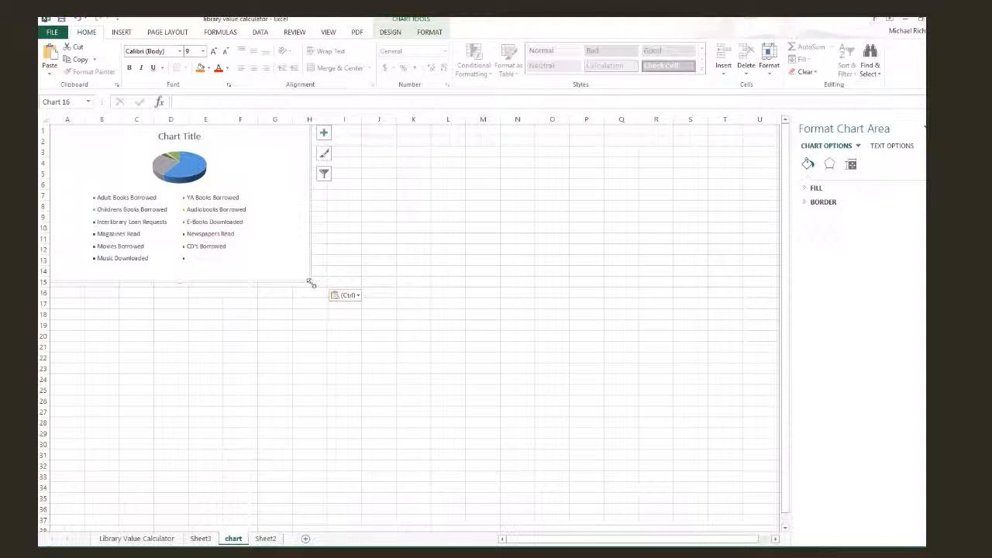
Step: Enlarge the pie chart so that it extends to about column L and row 29
{"action": "left_click", "coordinate": [423, 371]}
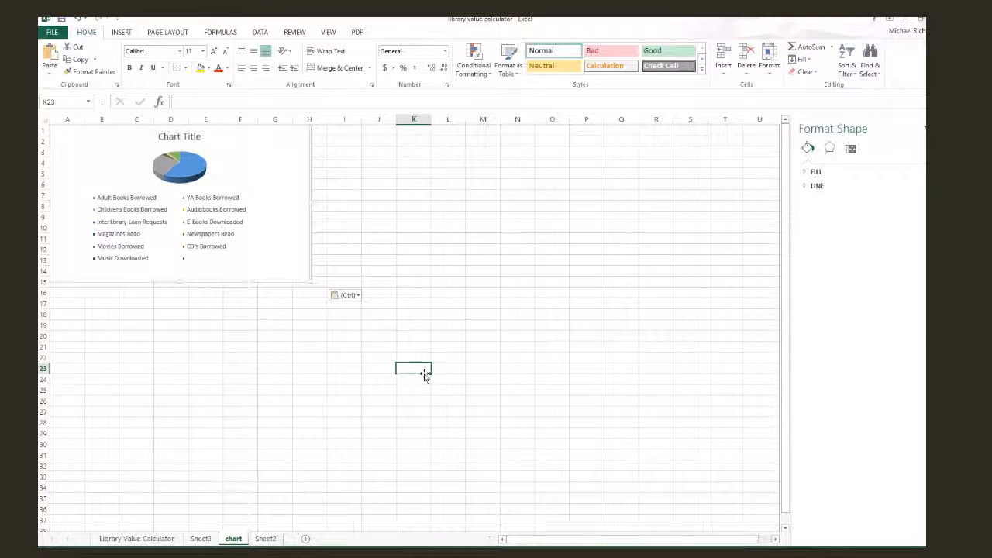
{"action": "left_click", "coordinate": [303, 276]}
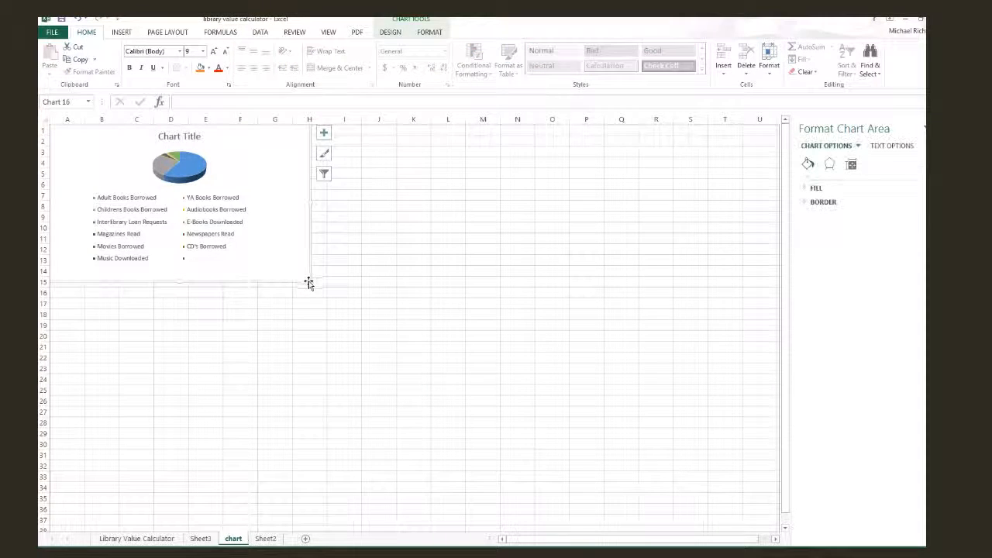
{"action": "left_click_drag", "start_coordinate": [310, 282], "coordinate": [457, 436]}
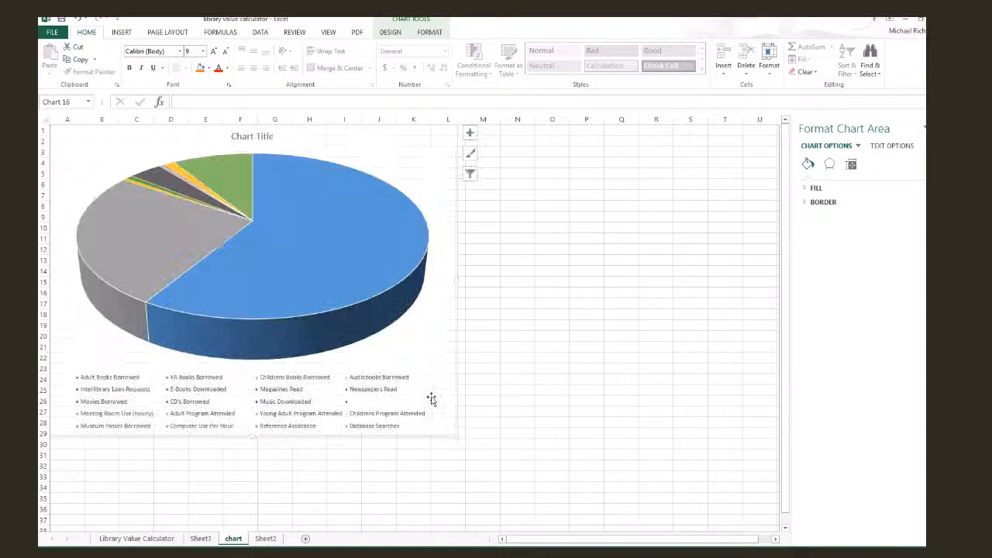
Step: Inspect the legend entries and the values of the adult and children's books slices in the pie chart
{"action": "mouse_move", "coordinate": [231, 352]}
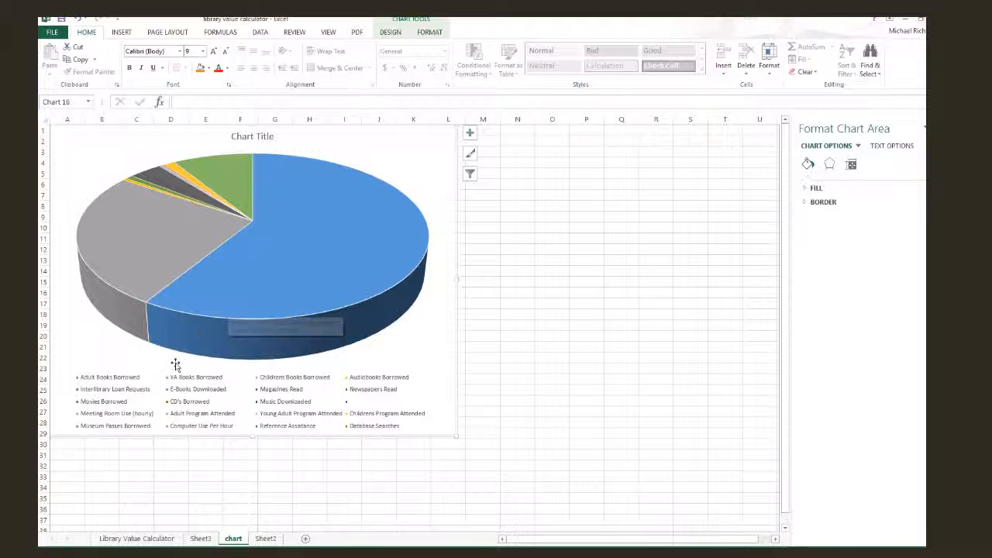
{"action": "left_click", "coordinate": [111, 394]}
{"action": "left_click", "coordinate": [109, 391]}
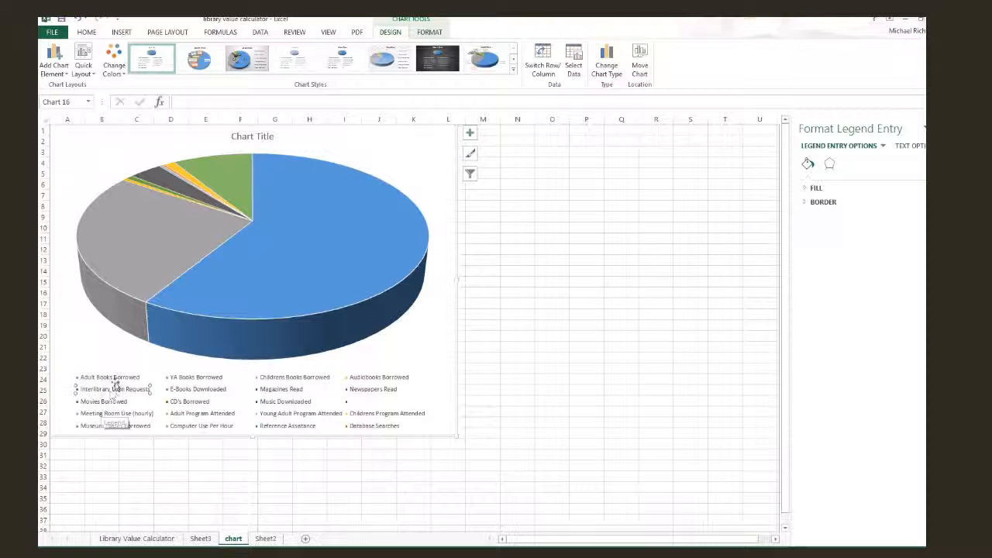
{"action": "mouse_move", "coordinate": [244, 294]}
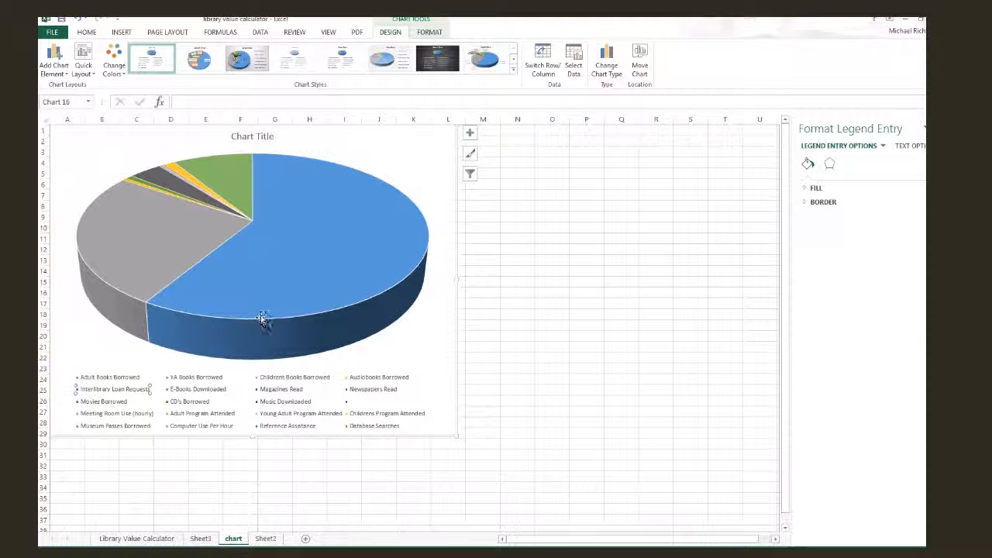
{"action": "mouse_move", "coordinate": [291, 287]}
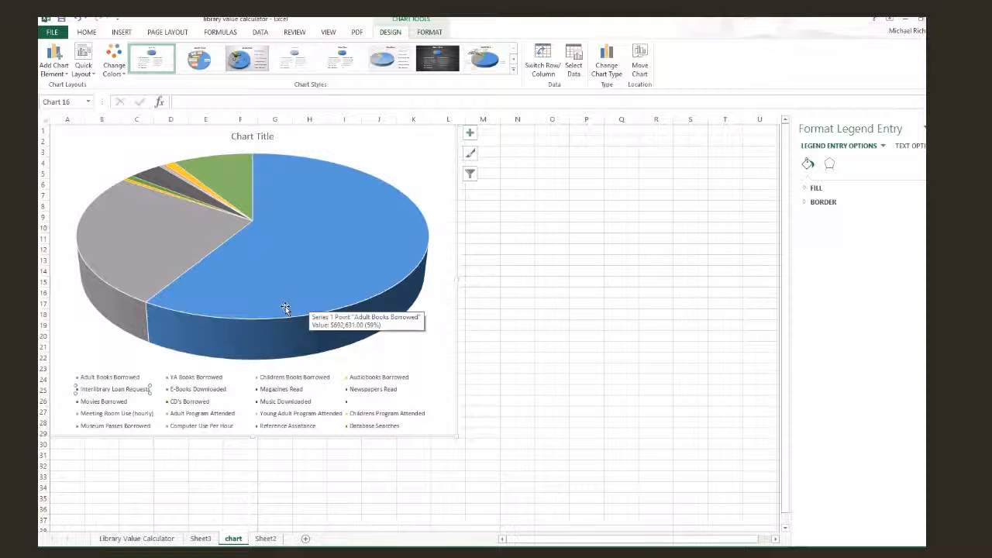
{"action": "mouse_move", "coordinate": [131, 256]}
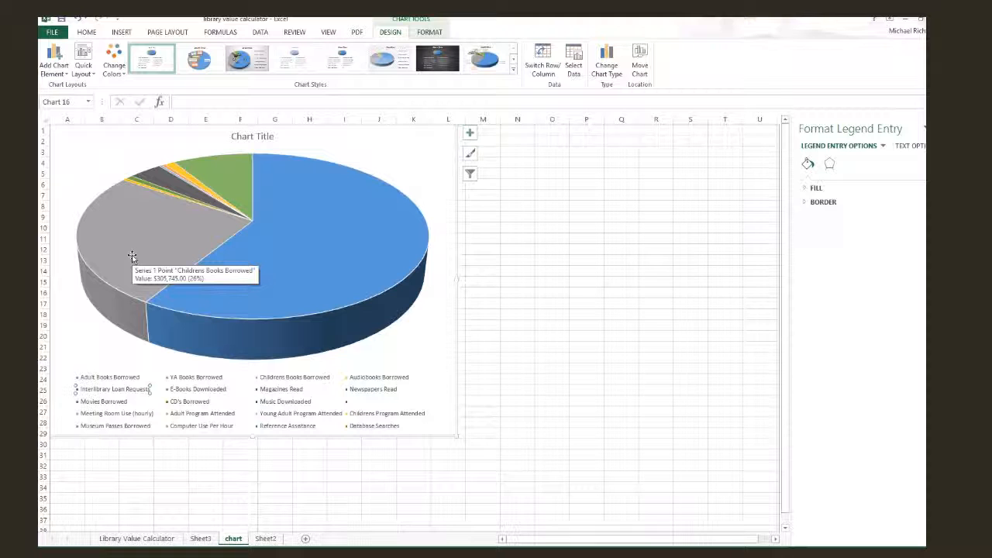
{"action": "mouse_move", "coordinate": [300, 223]}
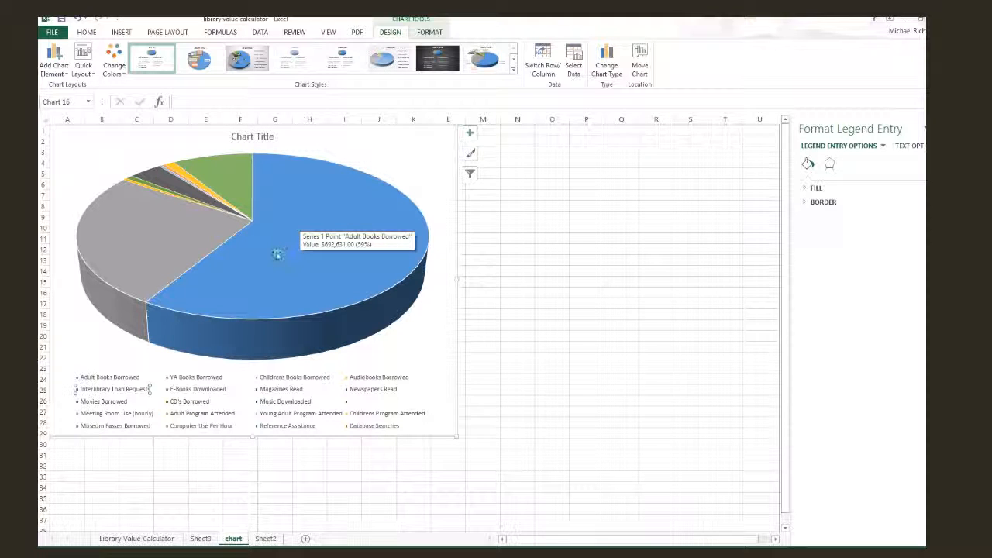
Step: Change the pie chart's title to "Library Value"
{"action": "left_click", "coordinate": [253, 136]}
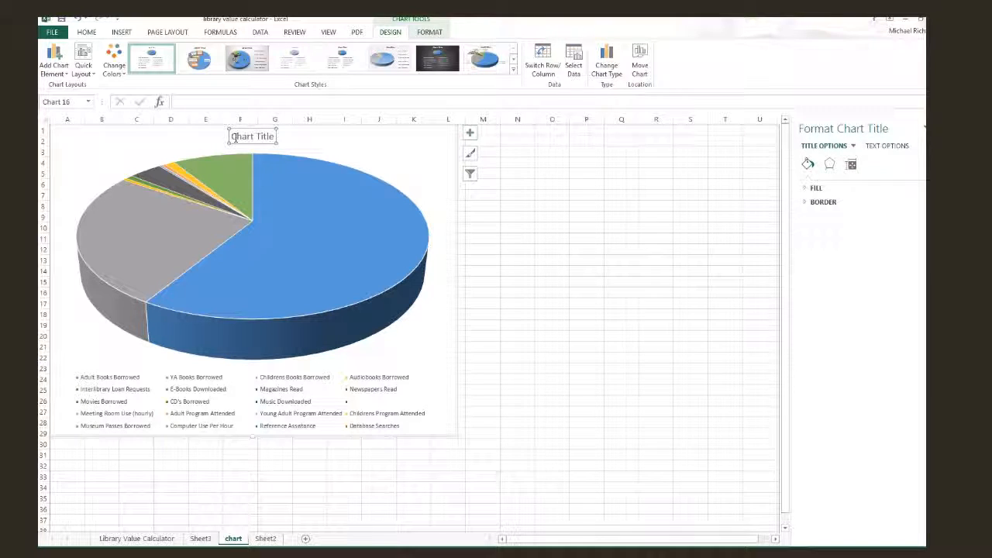
{"action": "left_click", "coordinate": [234, 137]}
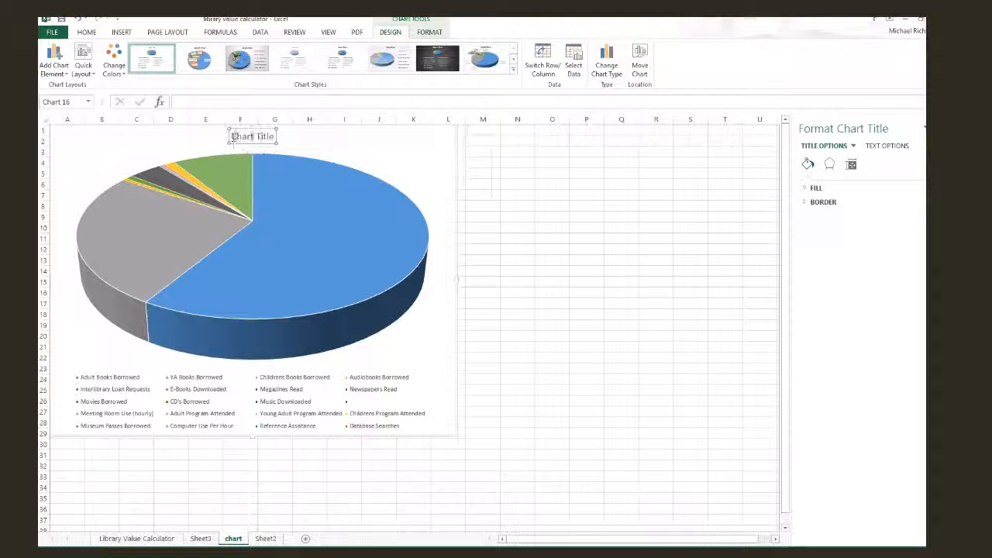
{"action": "left_click_drag", "start_coordinate": [232, 136], "coordinate": [274, 137]}
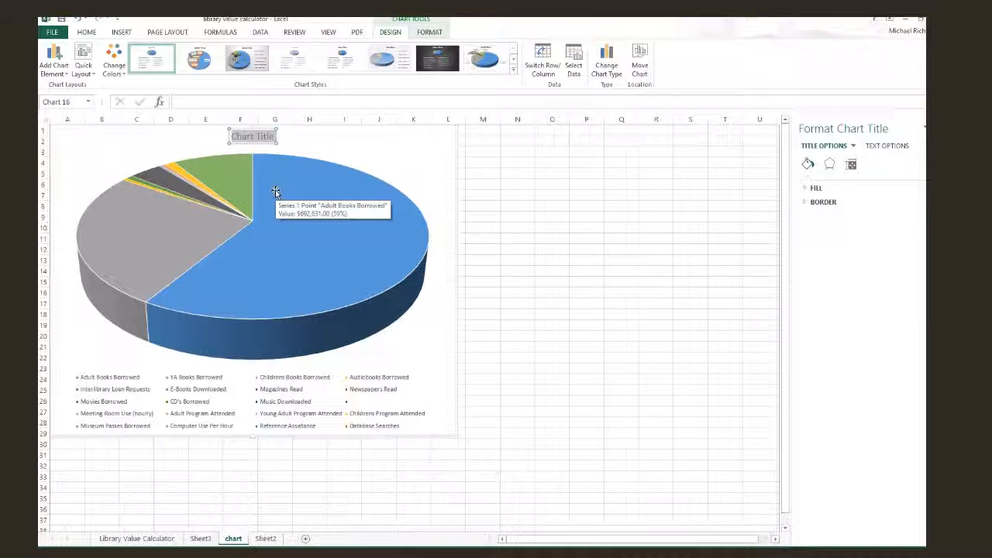
{"action": "type", "text": "Li"}
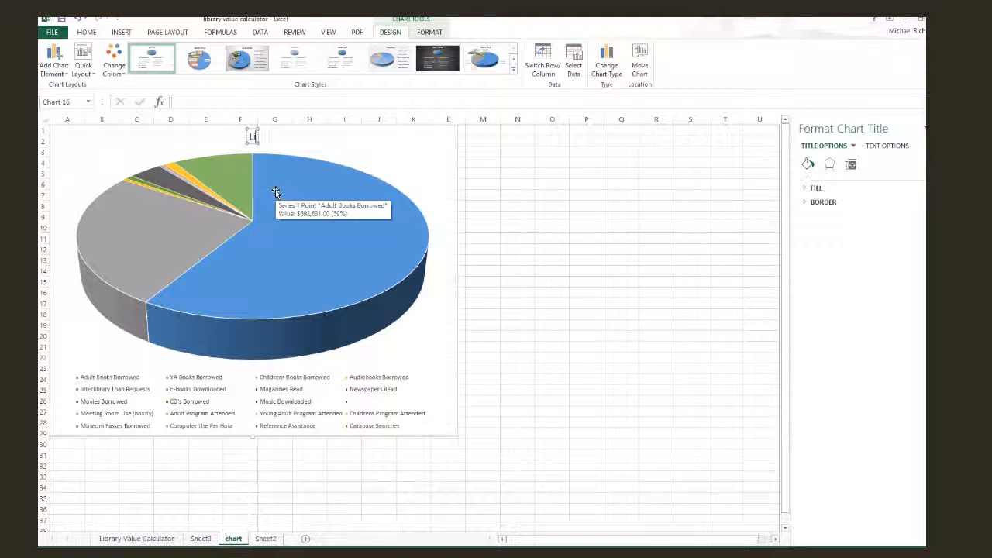
{"action": "type", "text": "brary V"}
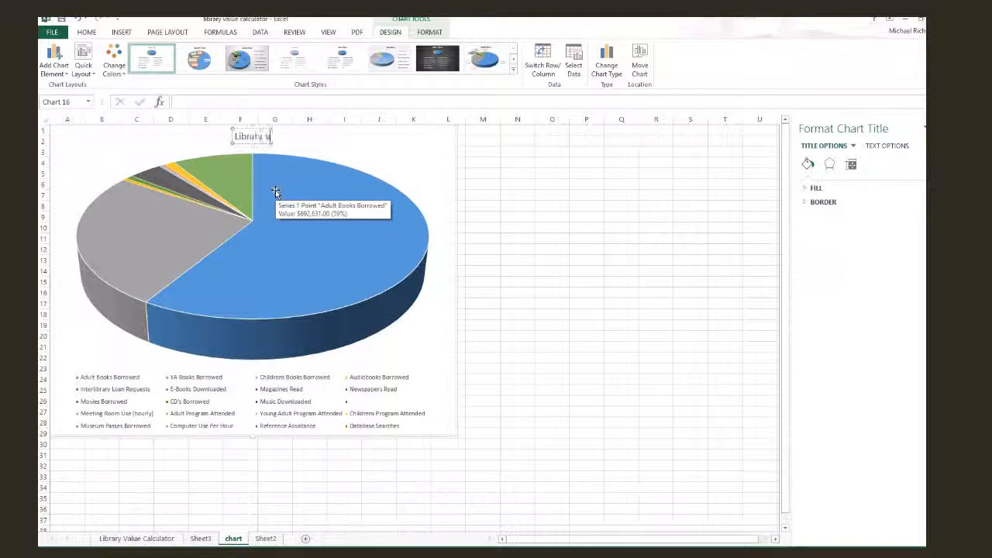
{"action": "type", "text": "alue"}
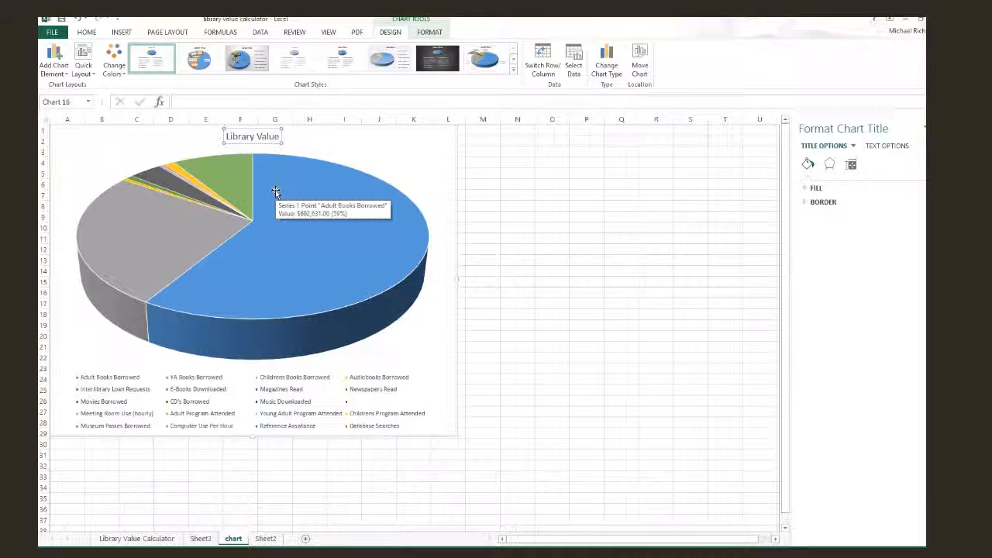
Step: Delete the blank entry from the pie chart's legend
{"action": "left_click", "coordinate": [419, 379]}
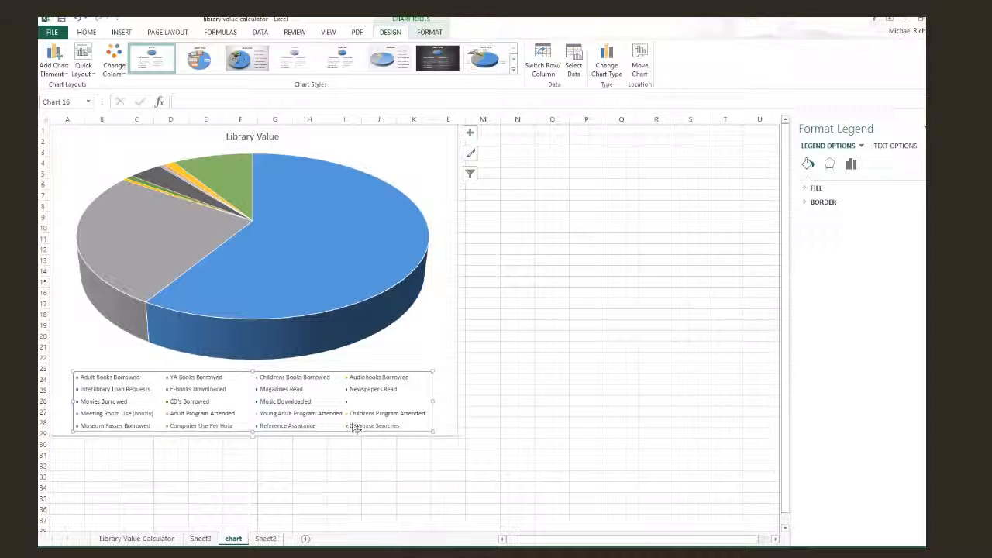
{"action": "left_click", "coordinate": [351, 403]}
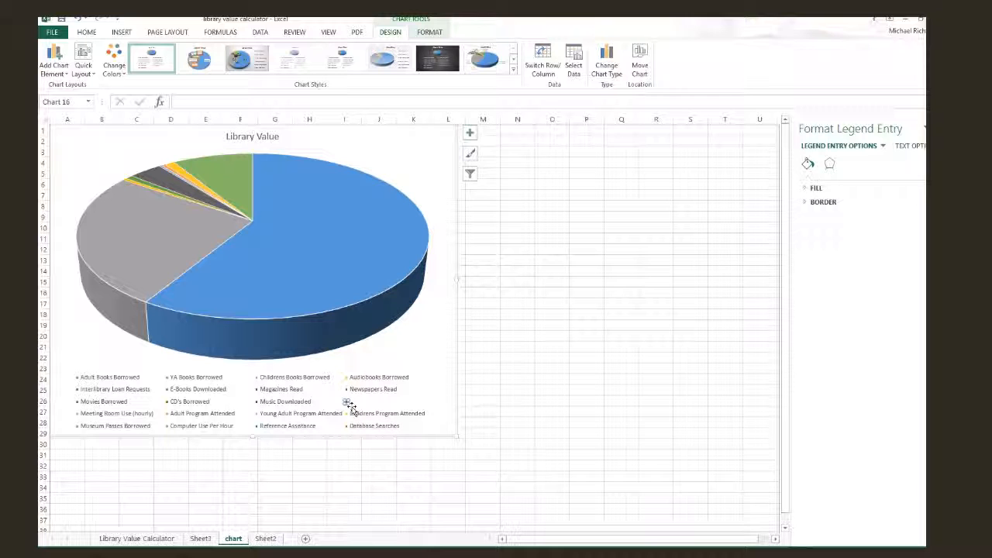
{"action": "key", "text": "Delete"}
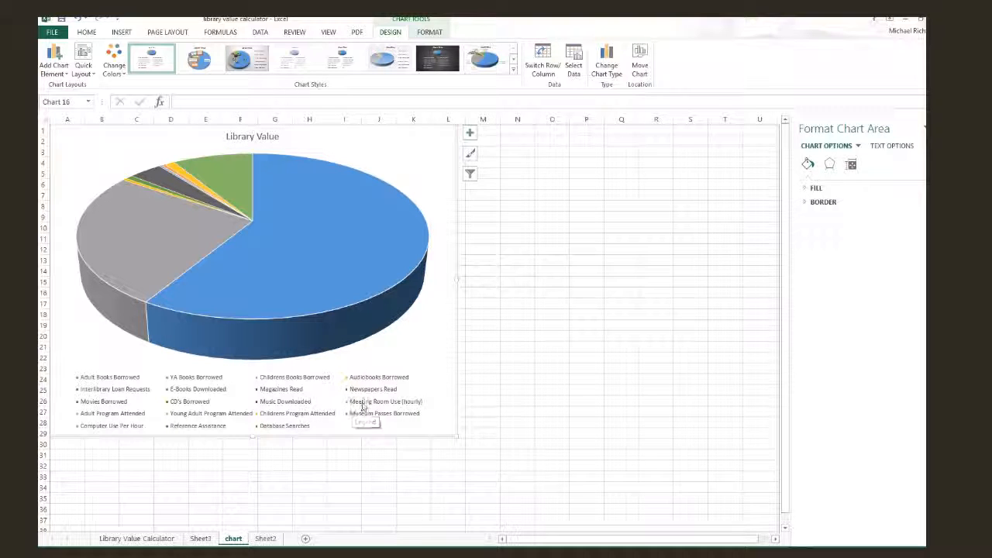
Step: Delete the Newspapers Read entry from the pie chart's legend
{"action": "left_click", "coordinate": [369, 393]}
{"action": "left_click", "coordinate": [364, 393]}
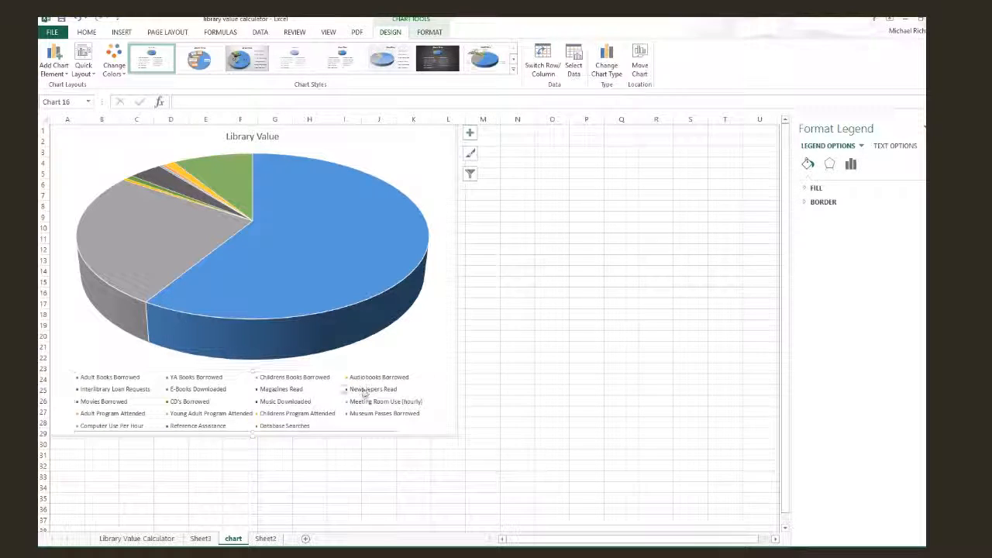
{"action": "right_click", "coordinate": [362, 393]}
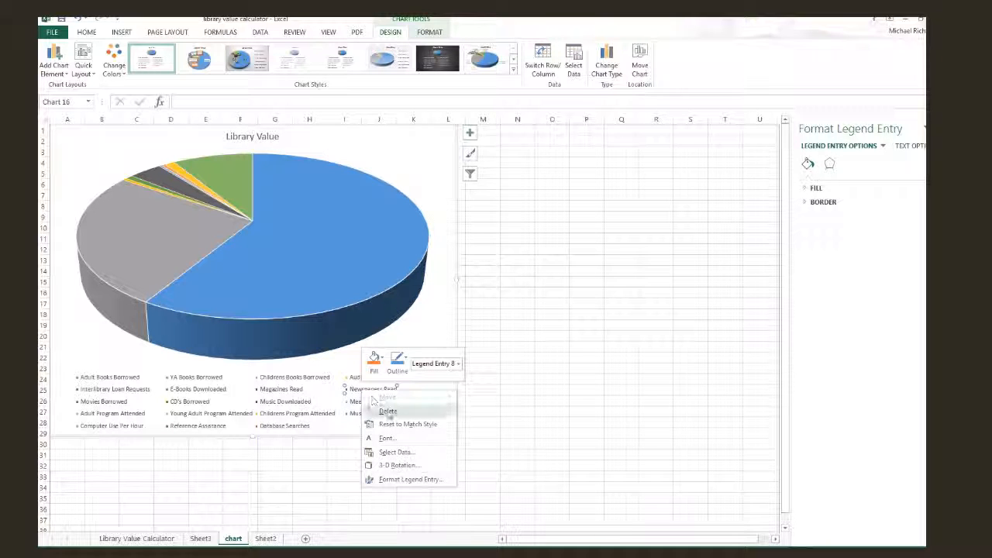
{"action": "left_click", "coordinate": [387, 412]}
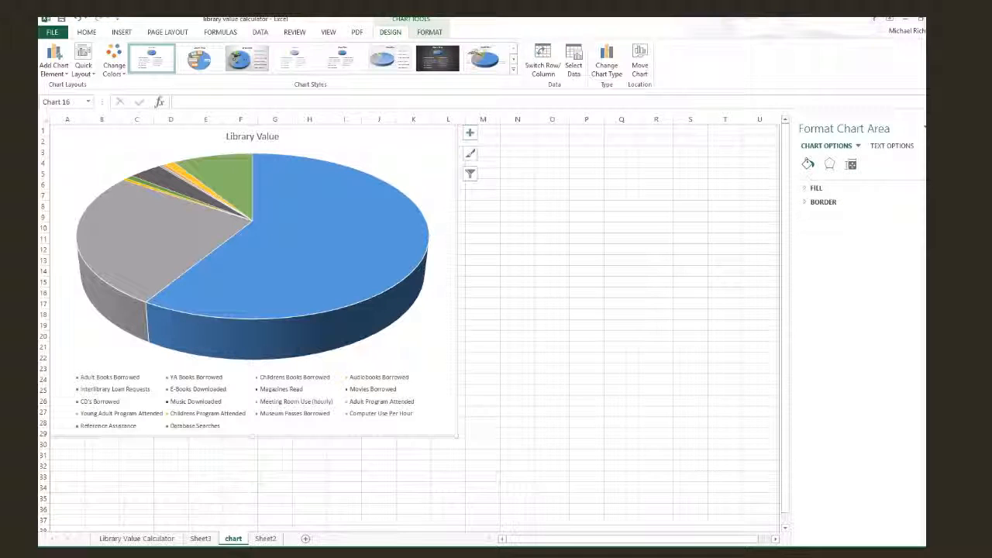
Step: Open the list of chart elements for the pie chart
{"action": "left_click", "coordinate": [470, 133]}
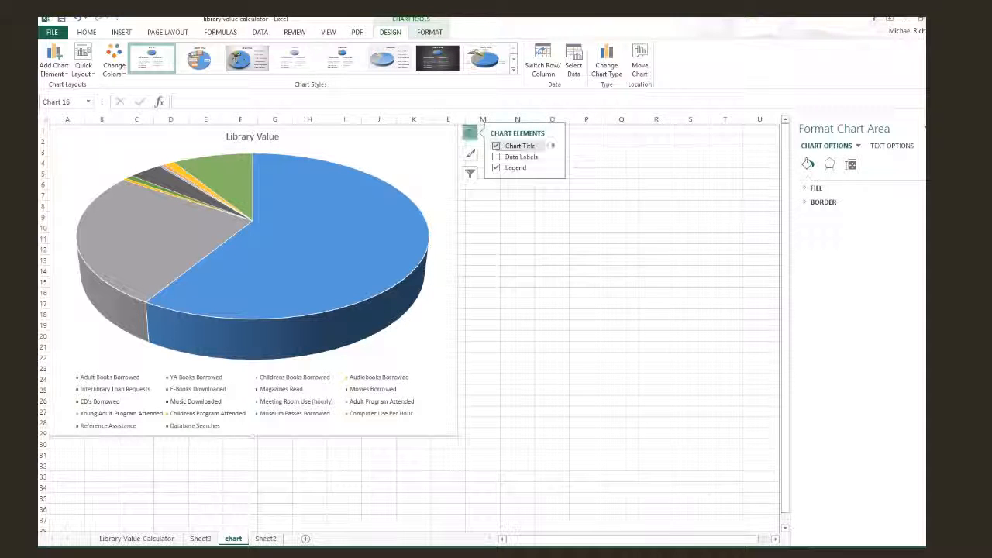